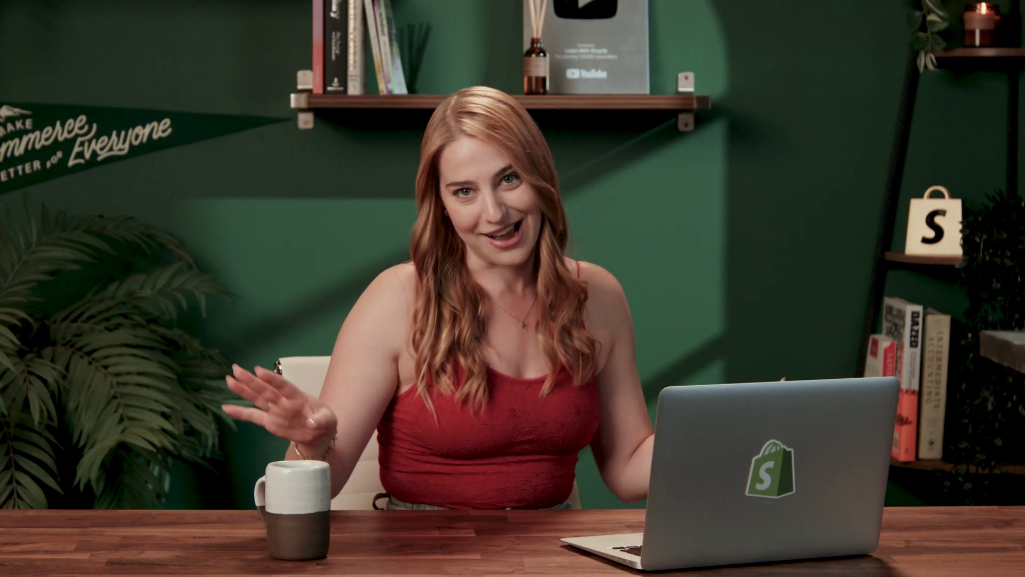
# - Log in to the Facebook account with its username and password
pyautogui.write('LearnWithSh')
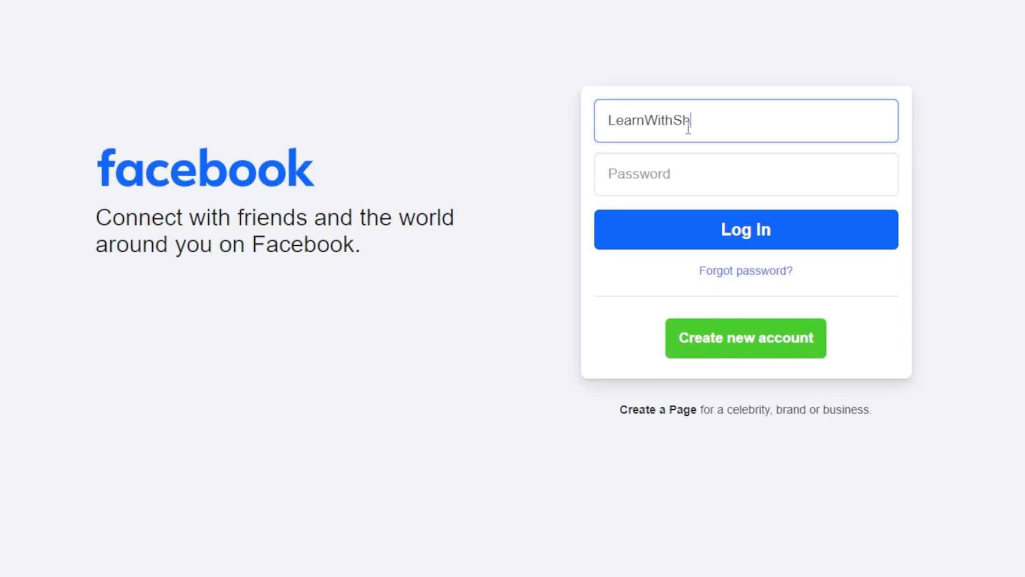
pyautogui.write('opify')
pyautogui.click(693, 174)
pyautogui.write('•••••••')
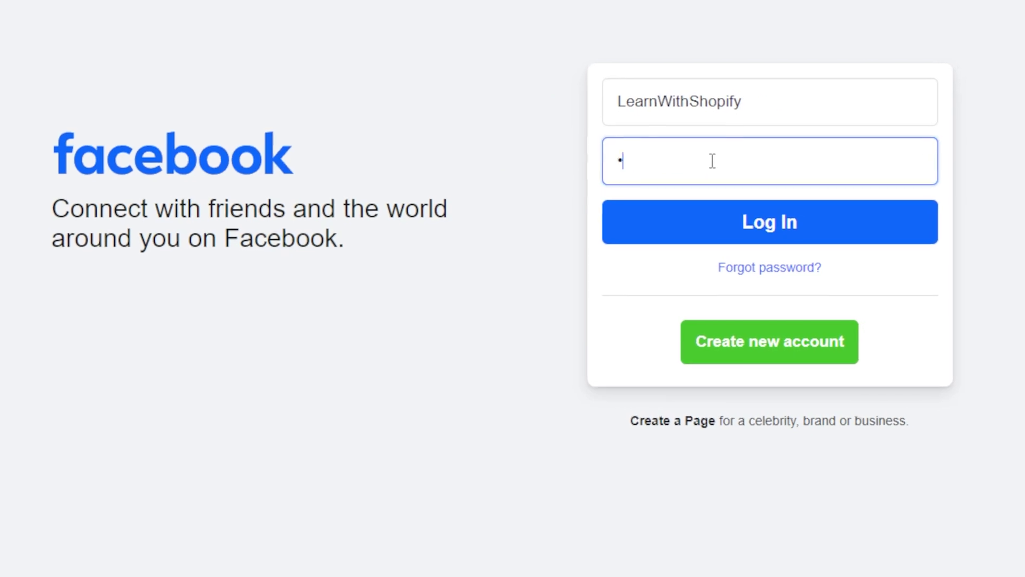
pyautogui.click(706, 231)
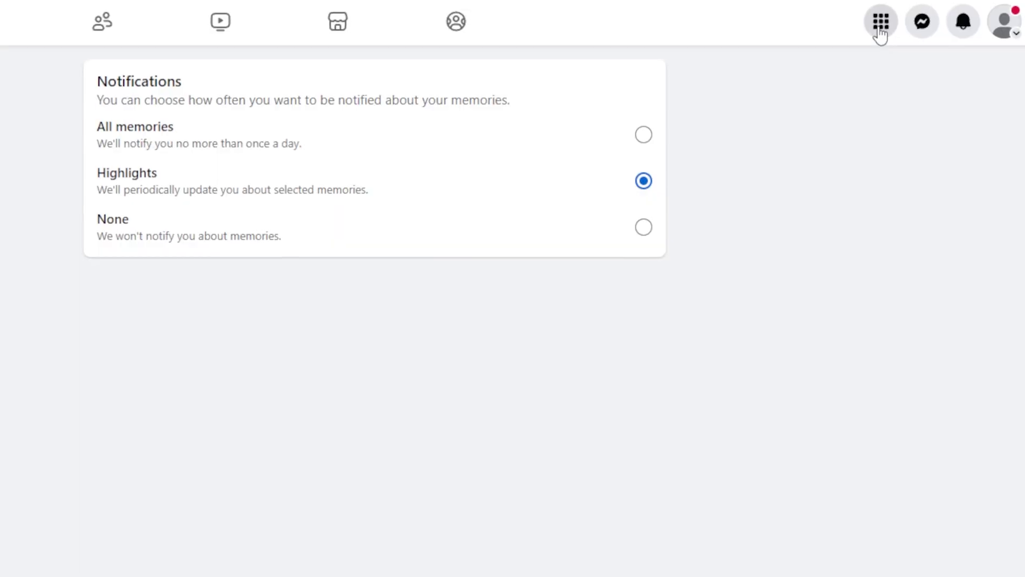
# - Start a new Page named 'Learn With Shopify' with category Educational research centre
pyautogui.click(878, 24)
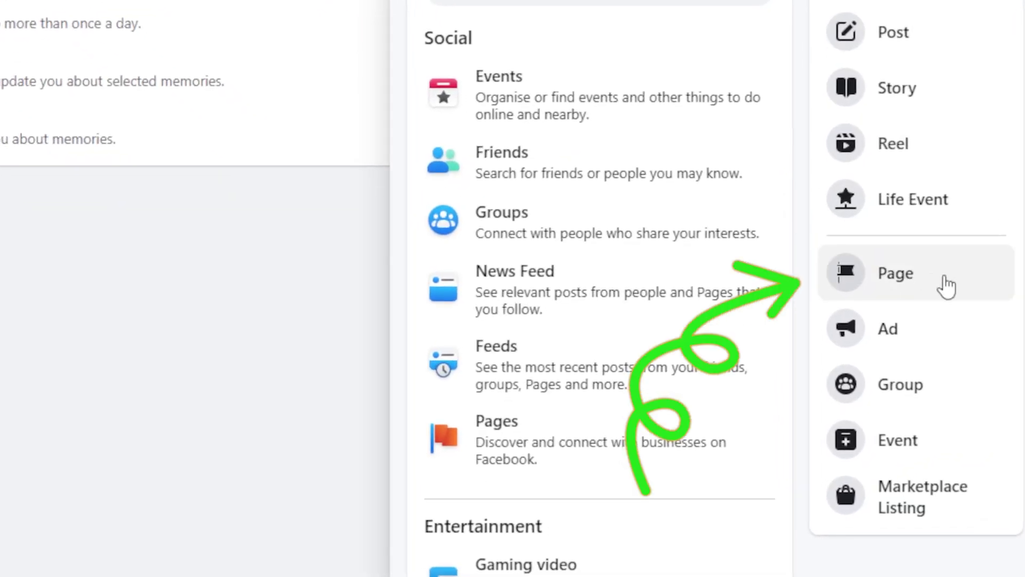
pyautogui.click(946, 299)
pyautogui.write('Lear')
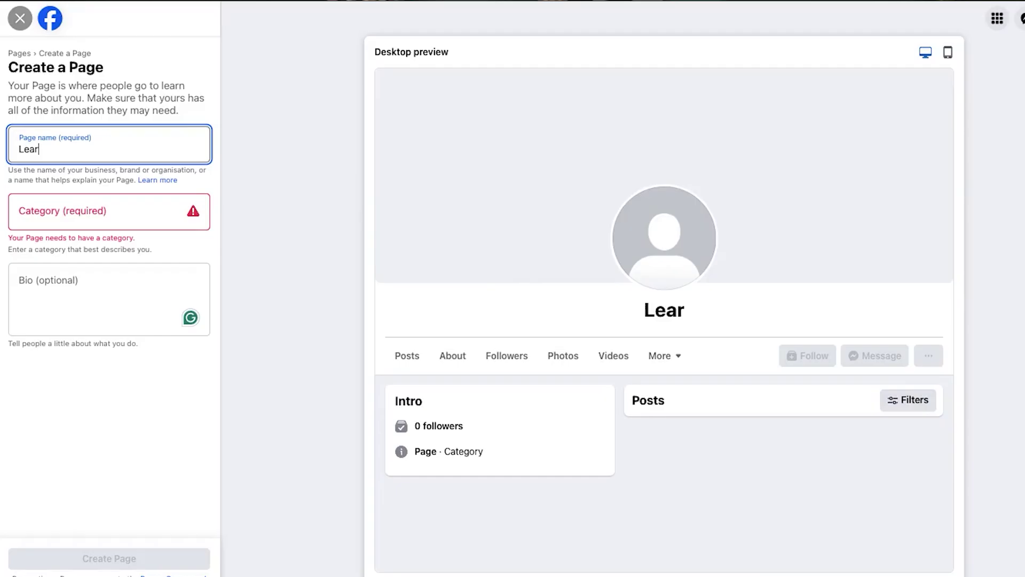
pyautogui.write('n With Shopify')
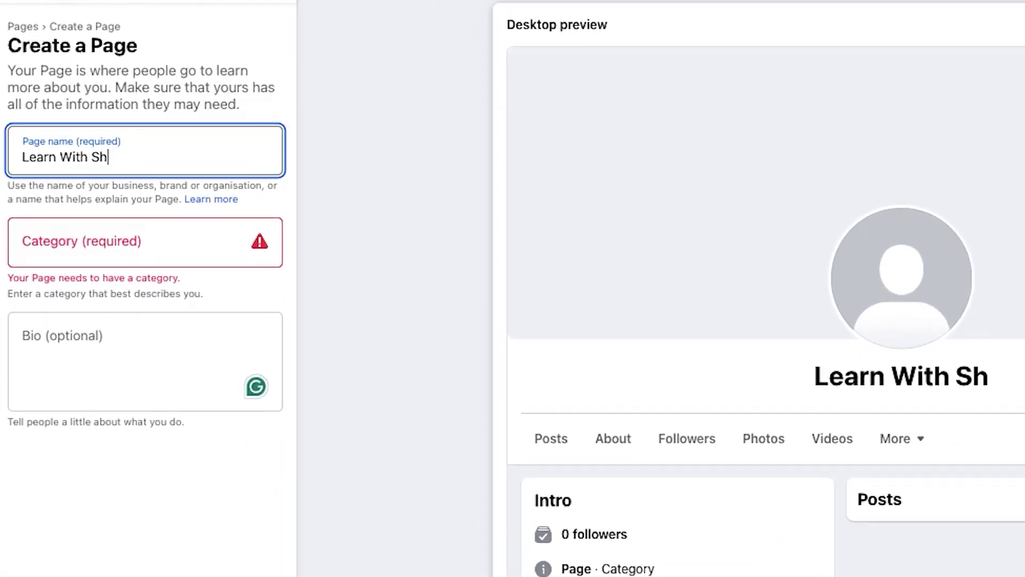
pyautogui.click(72, 211)
pyautogui.write('education')
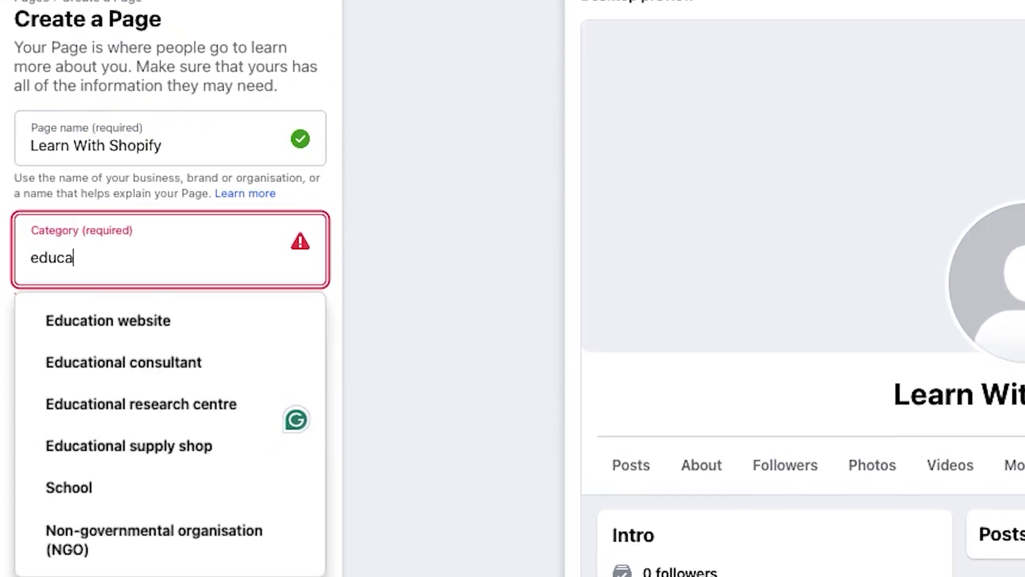
pyautogui.click(87, 387)
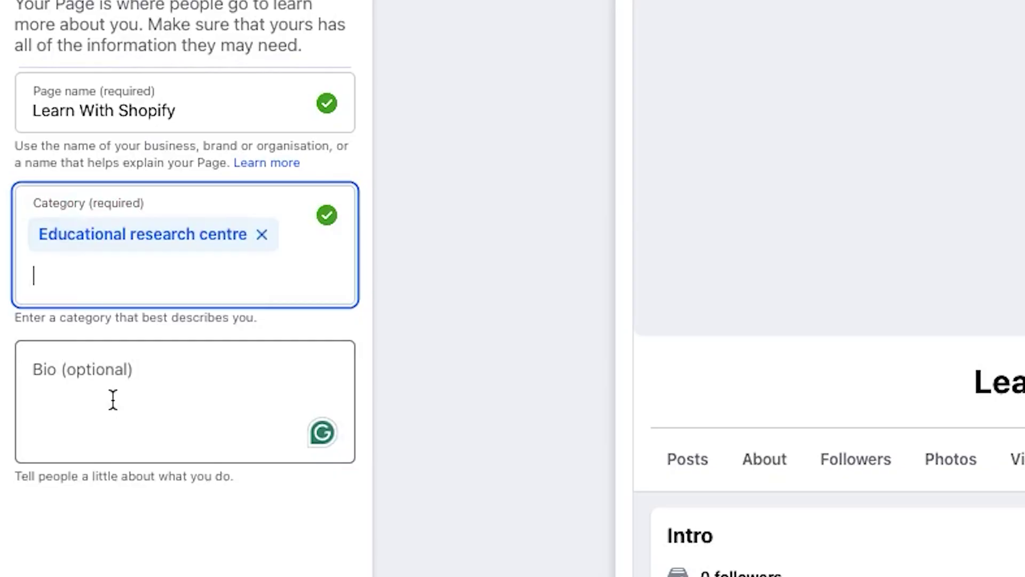
# - Write a bio saying they believe anyone anywhere in the world can be an entrepreneur
pyautogui.click(109, 398)
pyautogui.write('We are AW')
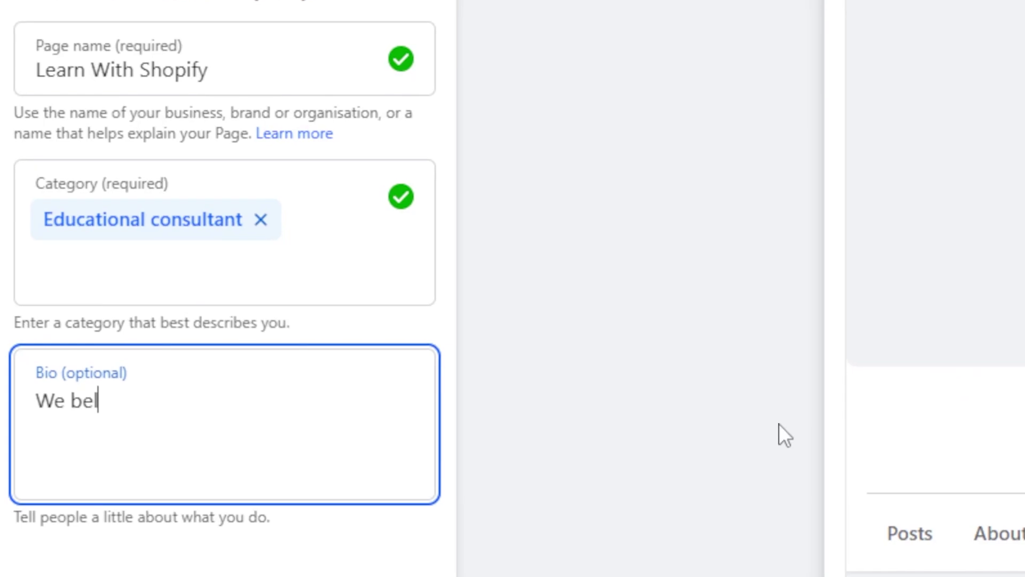
pyautogui.write('ieve anyone anywhere in the world can be an entrepreneu')
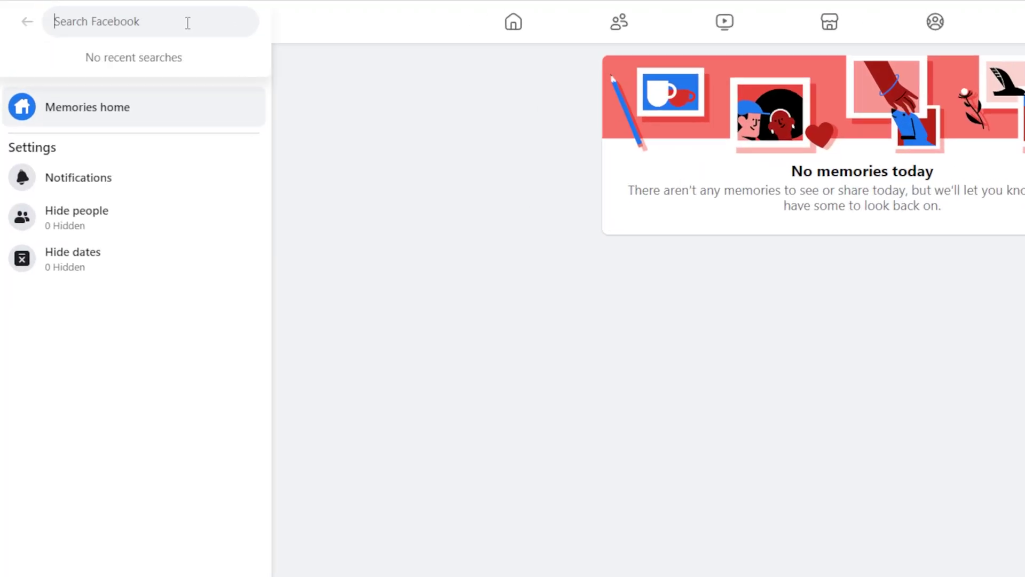
# - Search Facebook for 'Shopify' and open Shopify's official verified Page
pyautogui.write('Shopify')
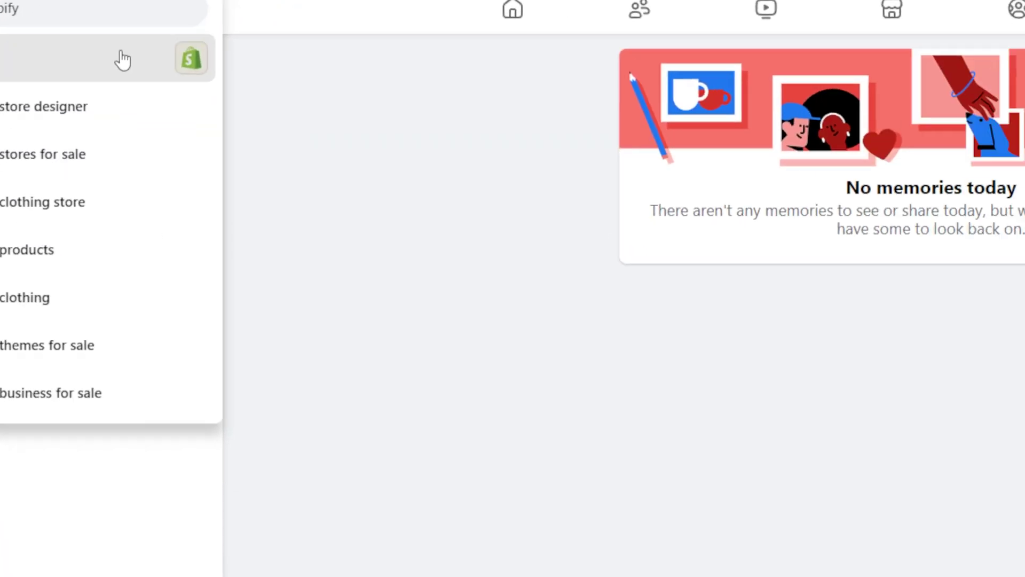
pyautogui.click(123, 60)
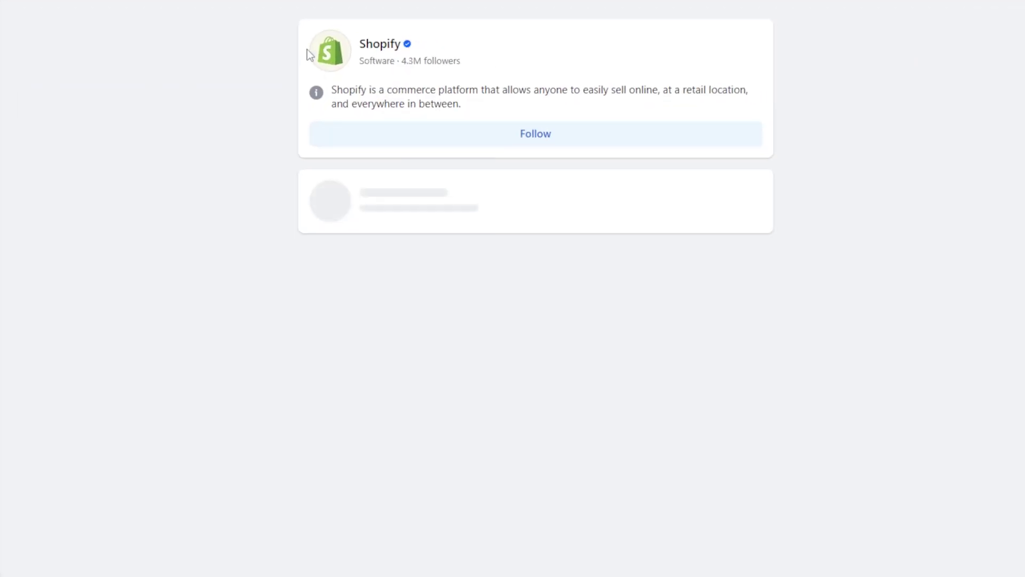
pyautogui.click(370, 48)
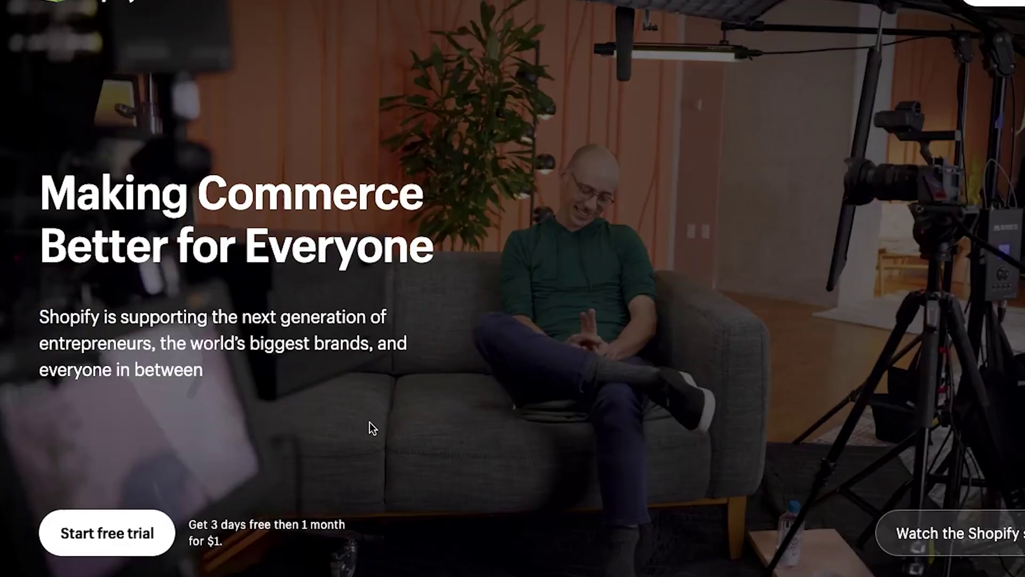
# - Scroll through Shopify's Page, then view the new Learn With Shopify Page
pyautogui.scroll(-1, 371, 427)
pyautogui.scroll(-14, 369, 422)
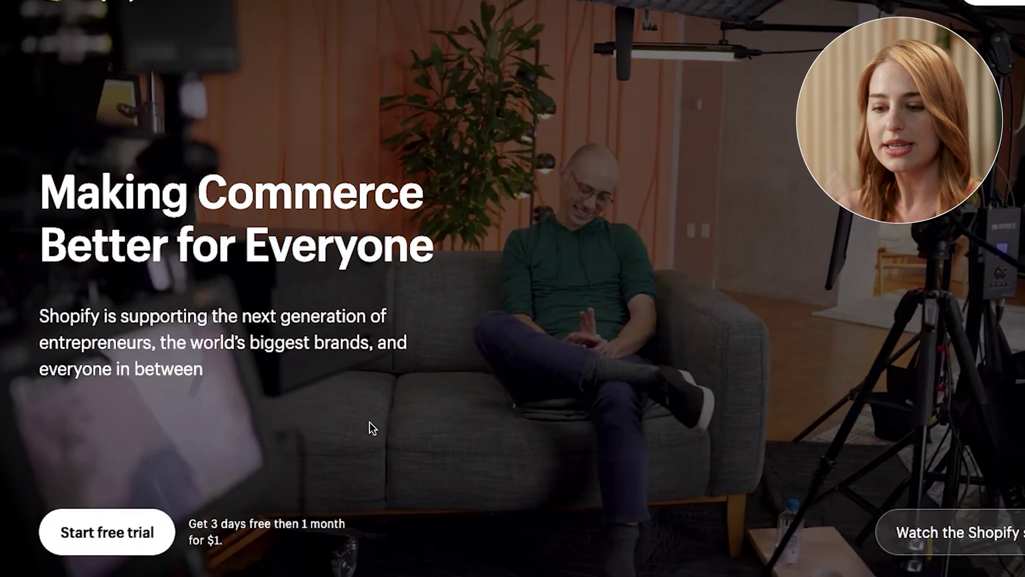
pyautogui.scroll(-5, 370, 422)
pyautogui.scroll(-8, 370, 427)
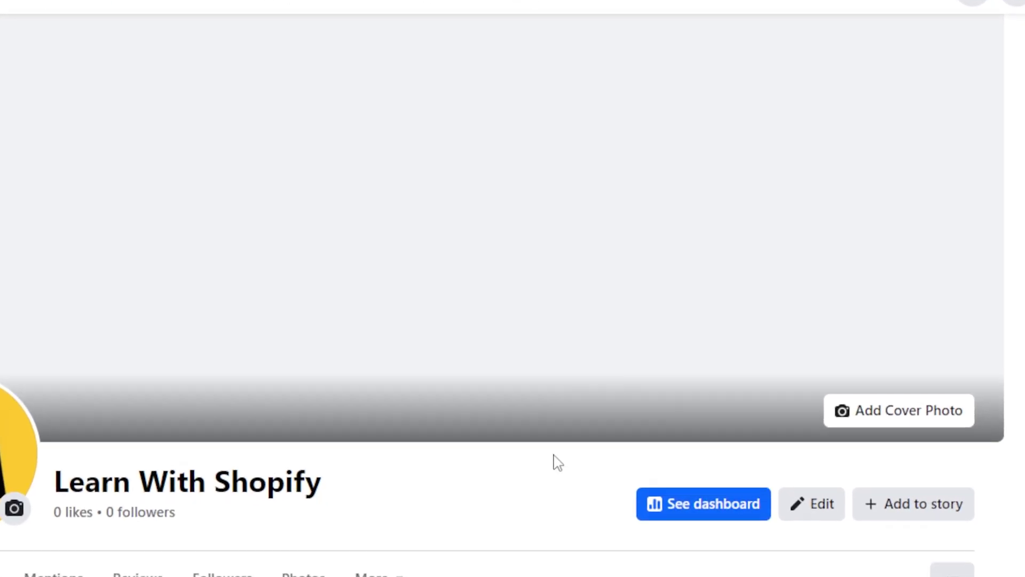
# - Check the cover photo options and Page menu, then view the action button choices
pyautogui.click(860, 431)
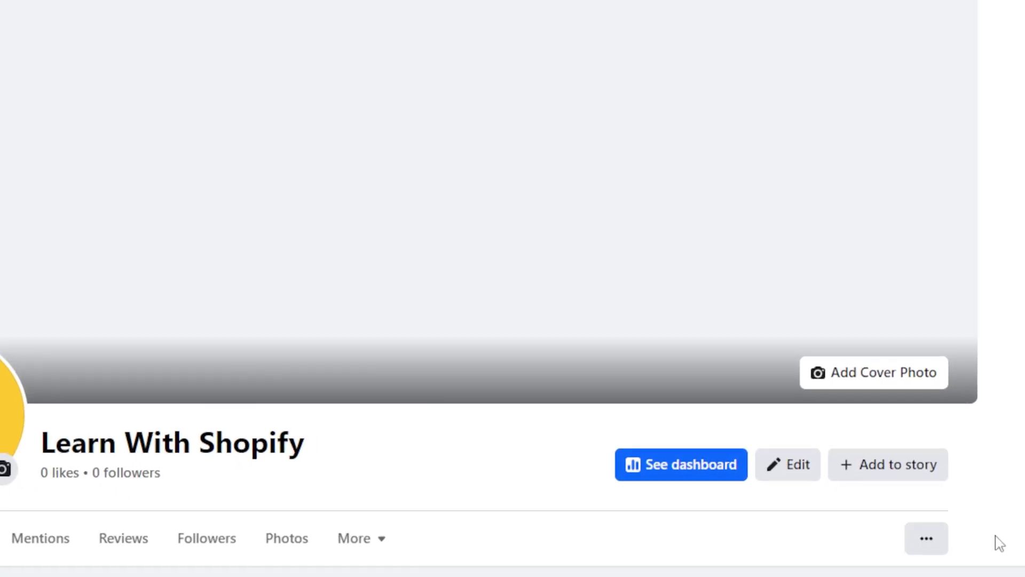
pyautogui.click(938, 540)
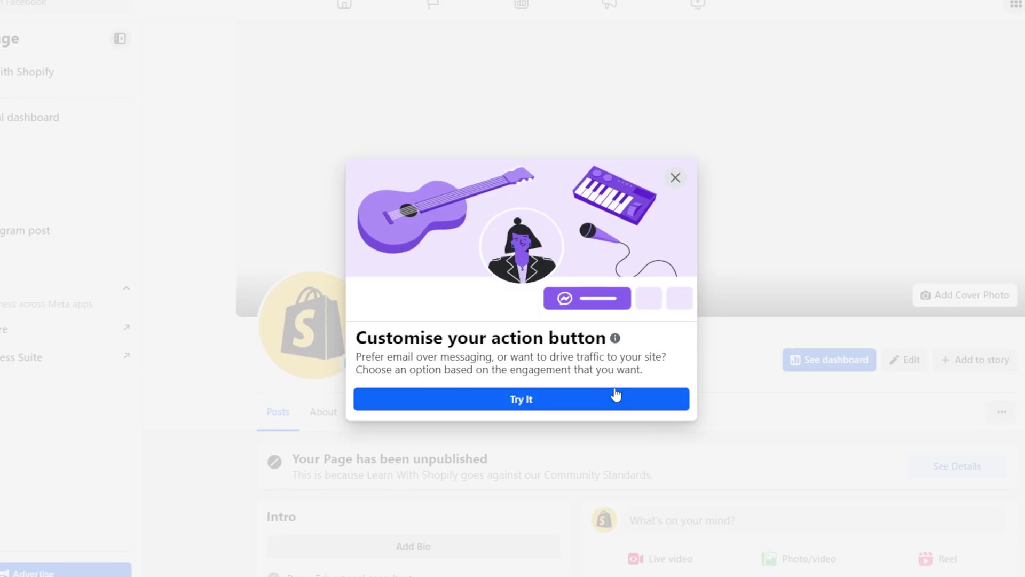
pyautogui.click(614, 394)
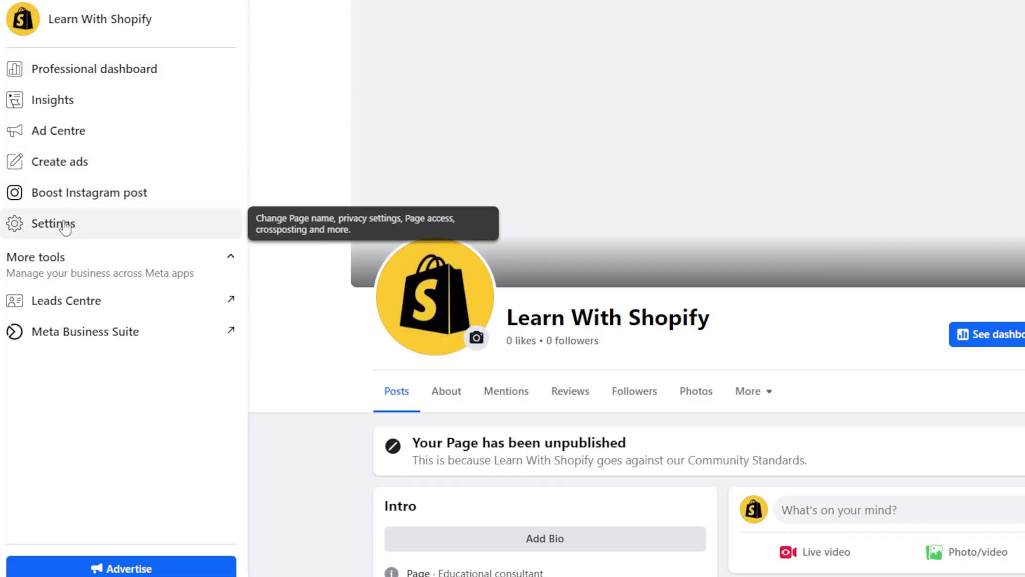
# - In Followers and public content settings, change an 'Only me' audience to Public
pyautogui.click(65, 226)
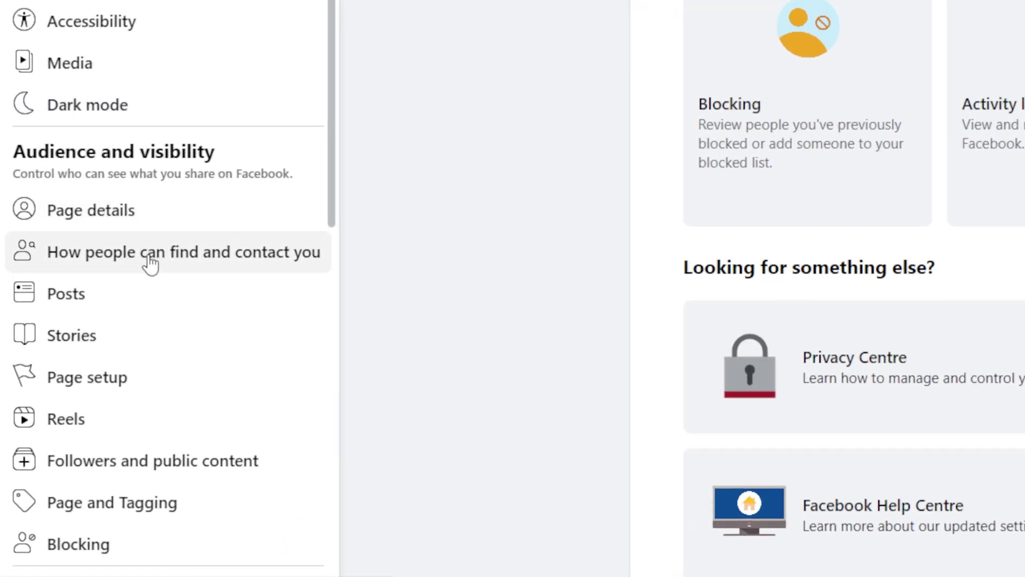
pyautogui.click(98, 479)
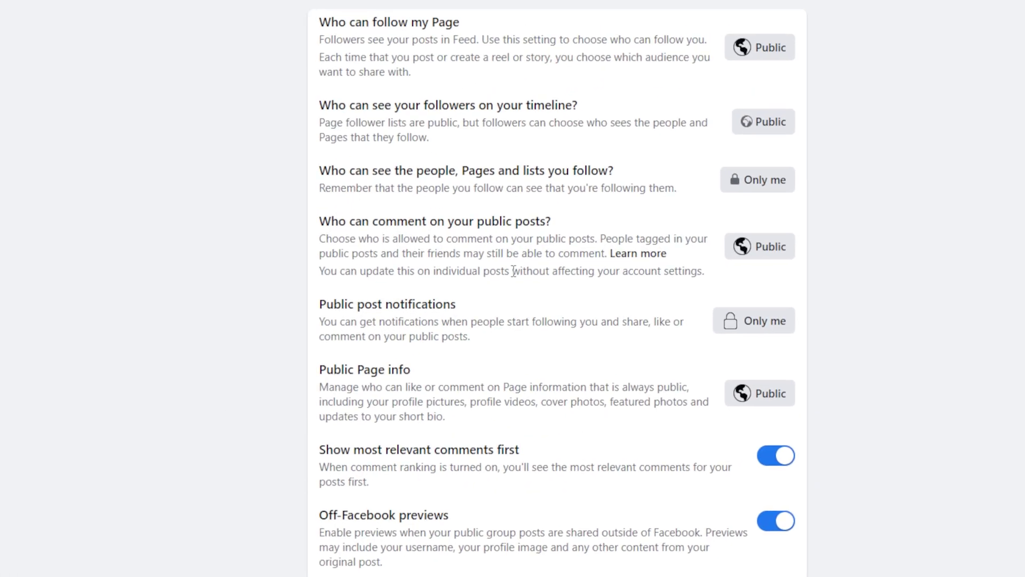
pyautogui.click(757, 177)
pyautogui.click(395, 286)
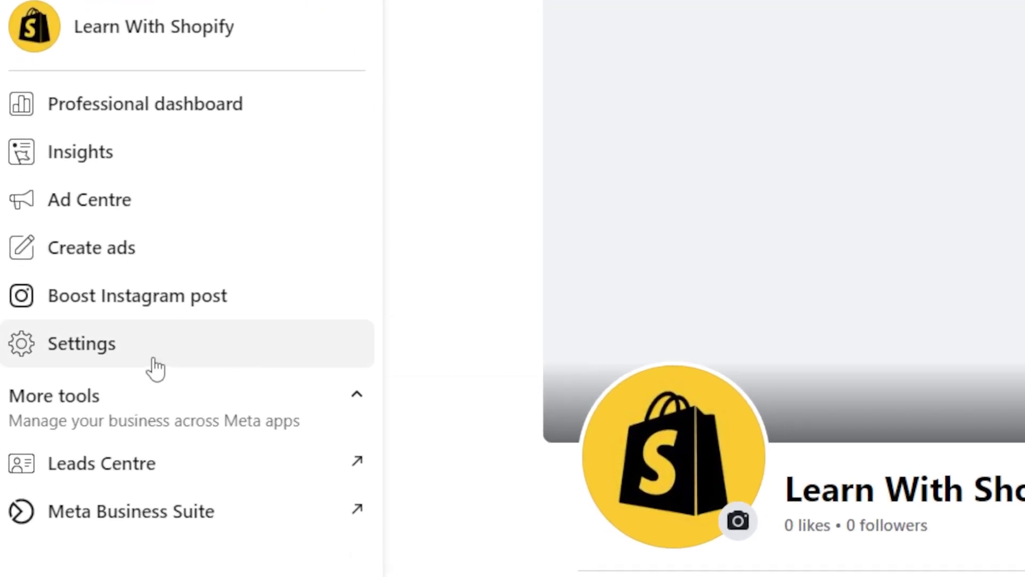
# - Search the Page settings for 'Username' and open the Name setting
pyautogui.click(155, 369)
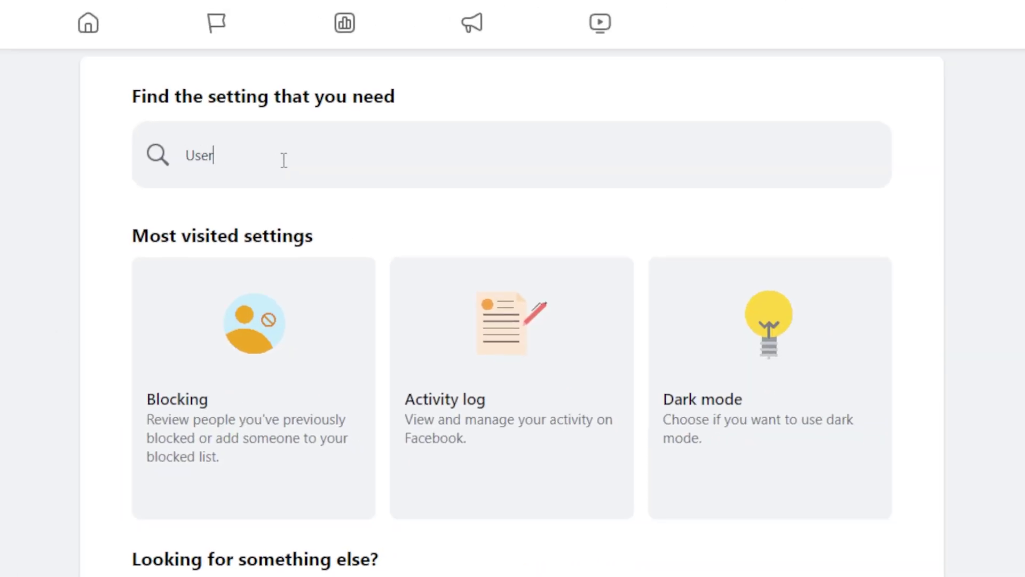
pyautogui.click(283, 160)
pyautogui.write('Username')
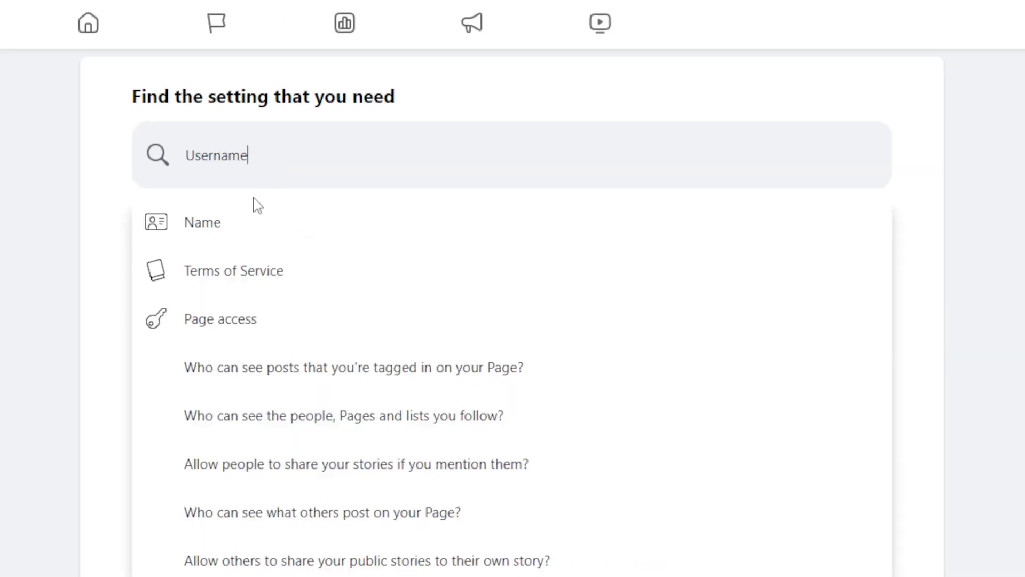
pyautogui.click(235, 226)
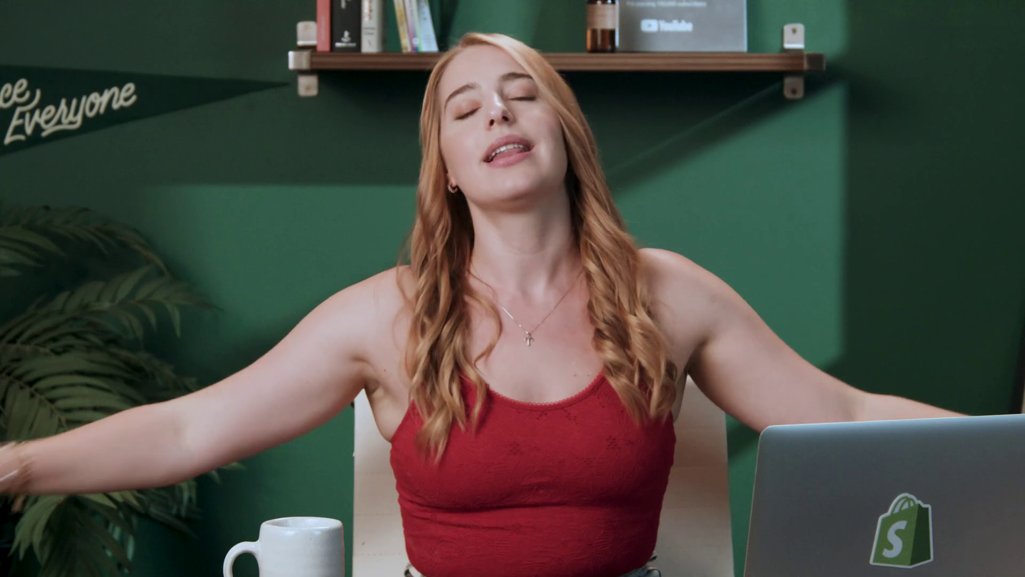